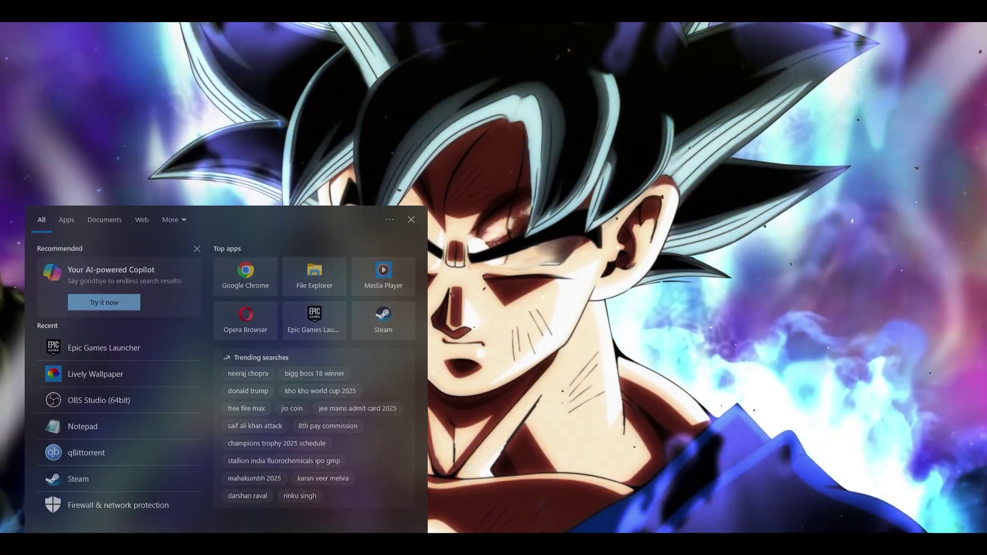
Step: Search 'run' in Windows Search and launch the Run dialog
type("run")
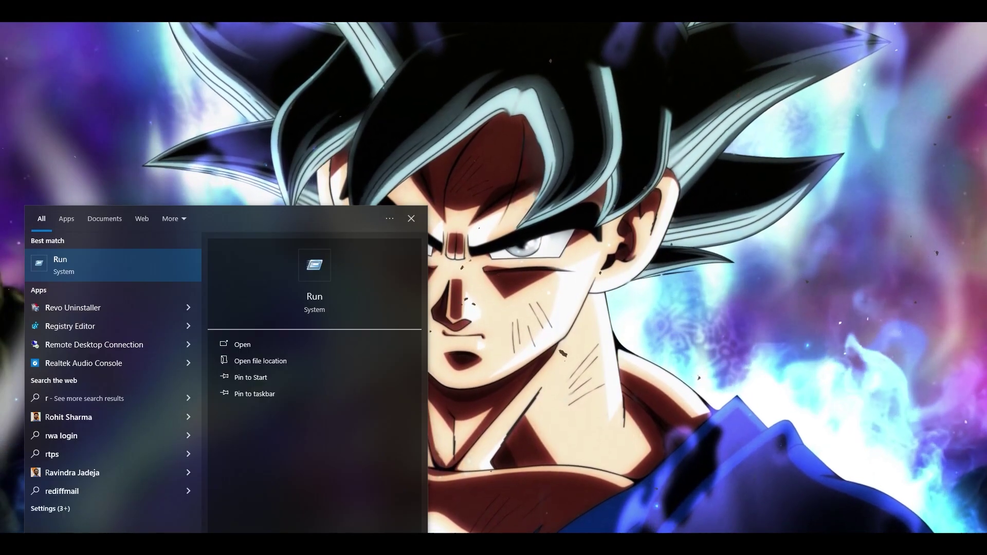
key("Return")
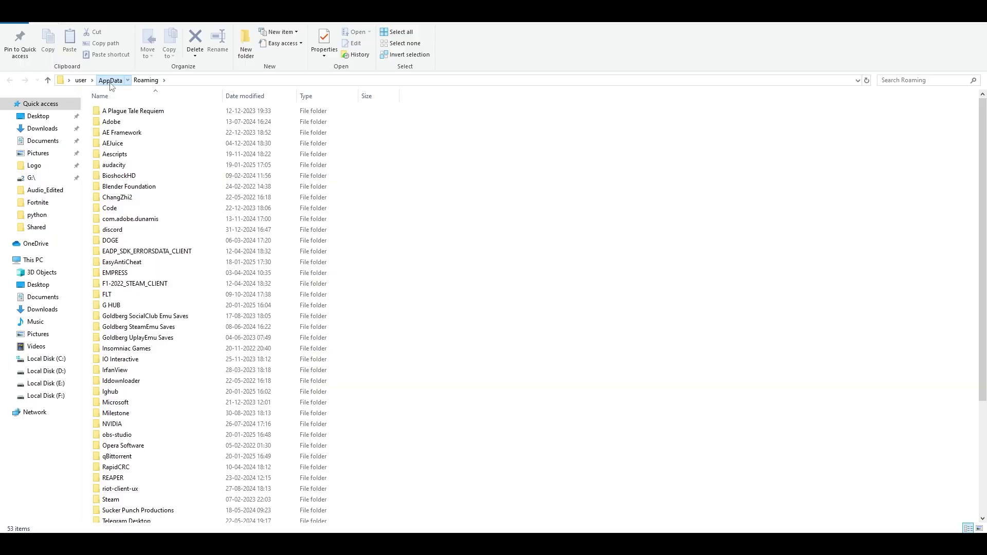
Step: Navigate from AppData to Local > EpicGamesLauncher > Saved > webcache_4430
left_click(110, 80)
double_click(111, 111)
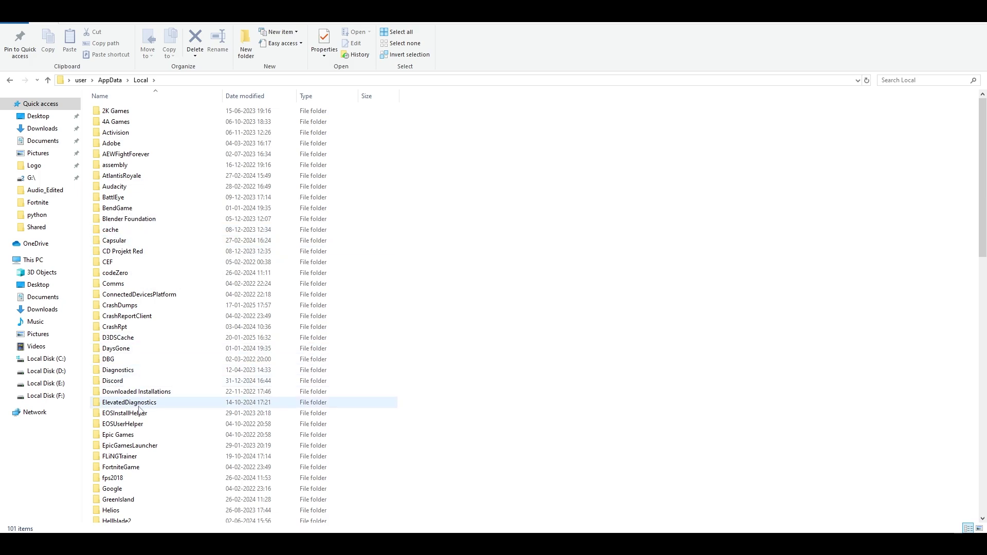
double_click(132, 446)
left_click(113, 125)
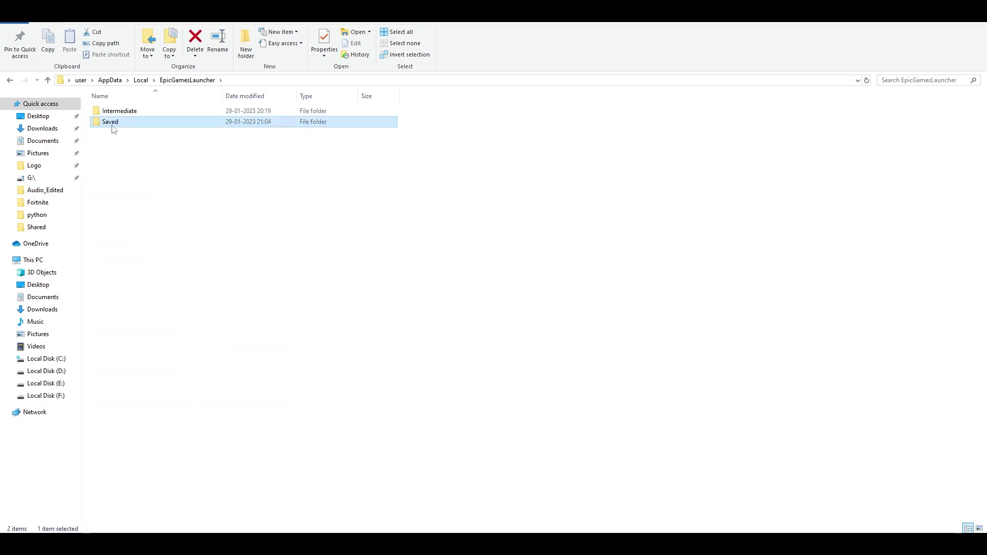
double_click(113, 123)
double_click(120, 154)
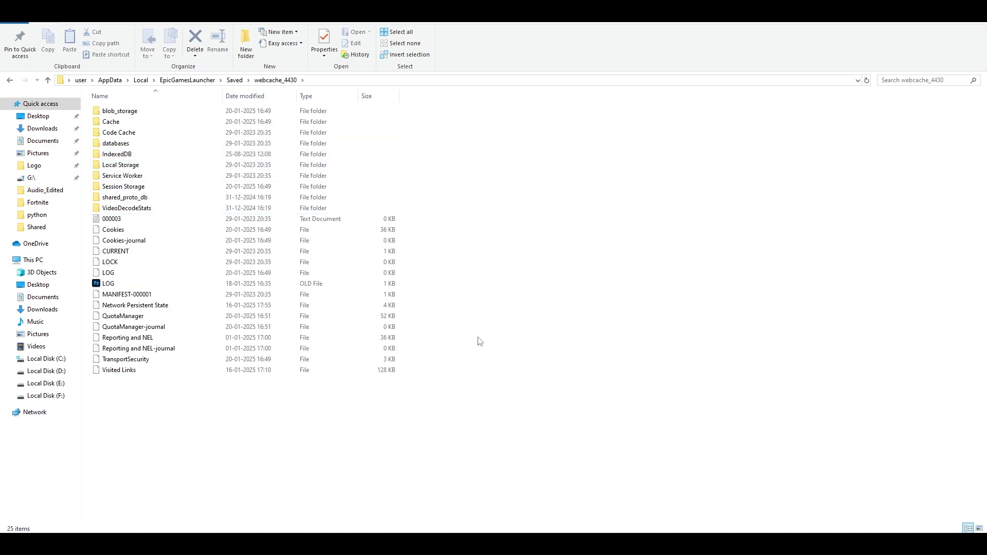
Step: Select all 25 items in webcache_4430, delete them and answer the confirmation
left_click_drag(543, 454, 122, 103)
right_click(183, 226)
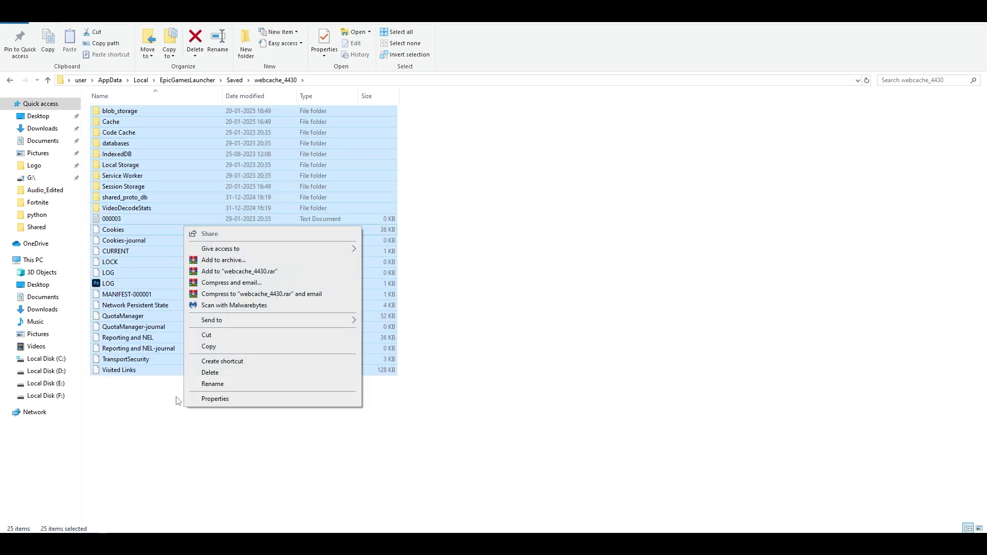
left_click(232, 374)
left_click(585, 283)
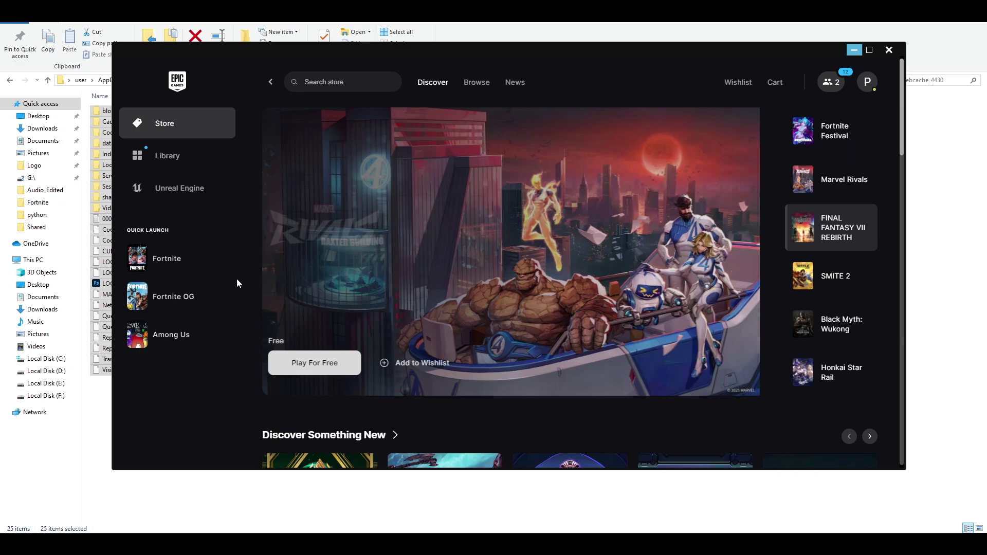
Step: Return to File Explorer, reselect the cache items, then clear the selection
left_click(94, 445)
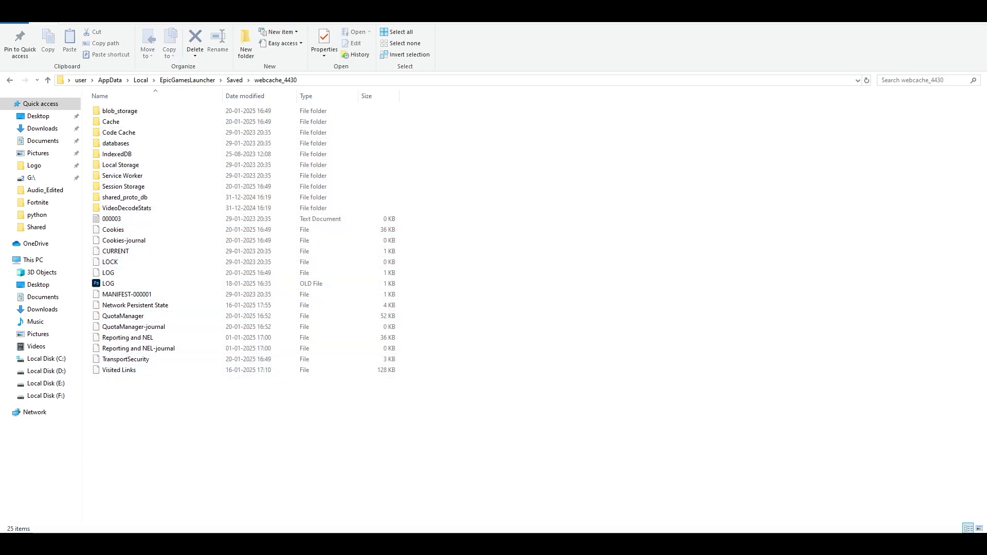
mouse_move(615, 545)
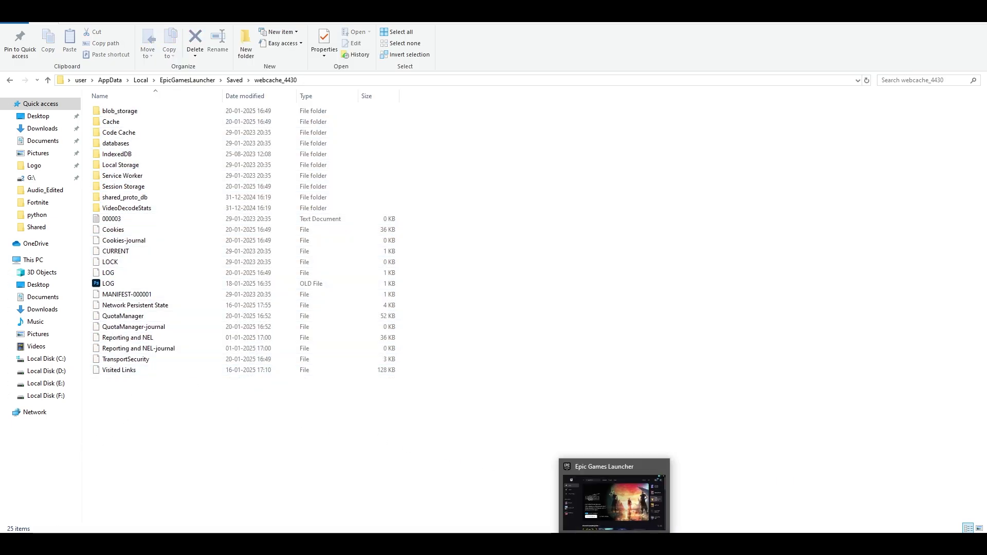
left_click_drag(400, 454, 85, 118)
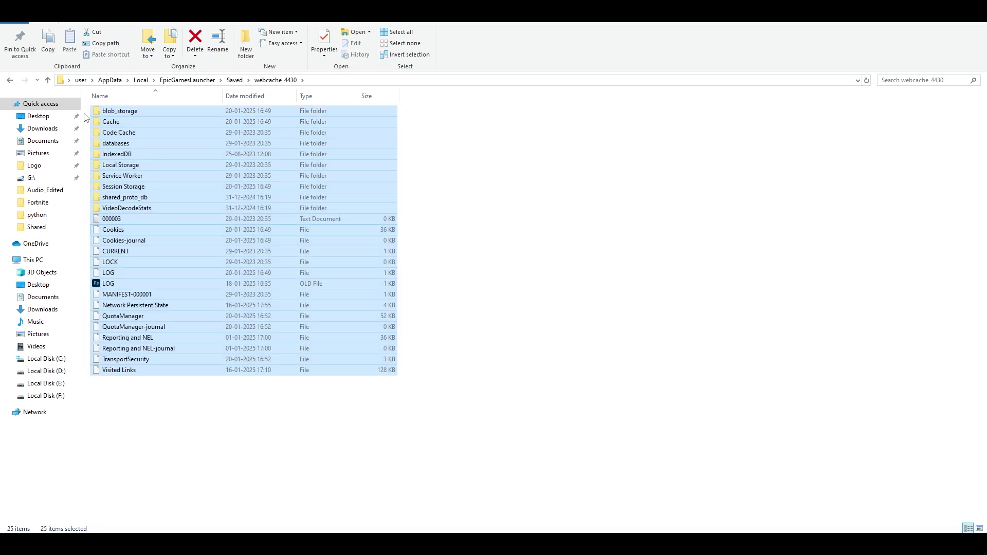
left_click(525, 378)
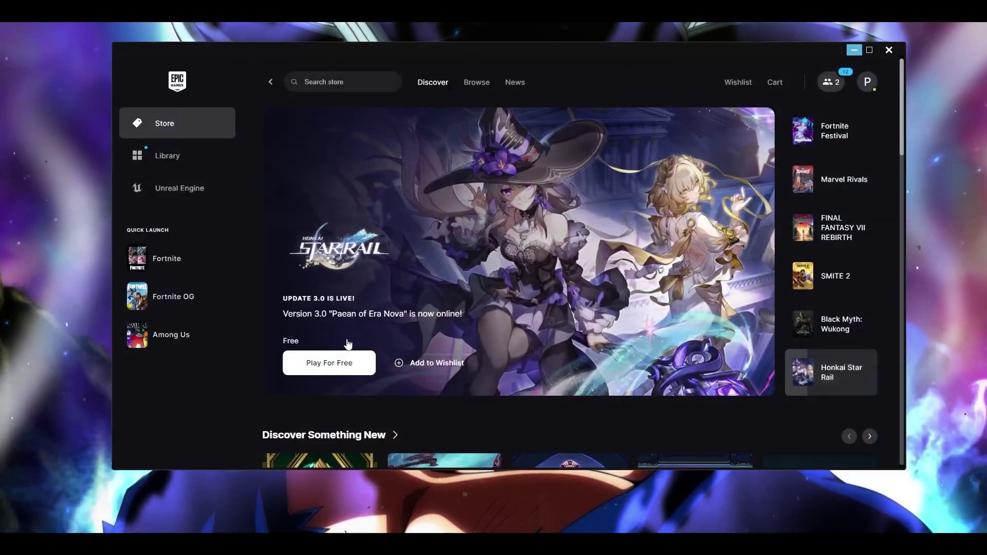
Step: In the Library, open Fortnite's installation options from its card's more-actions menu
left_click(170, 156)
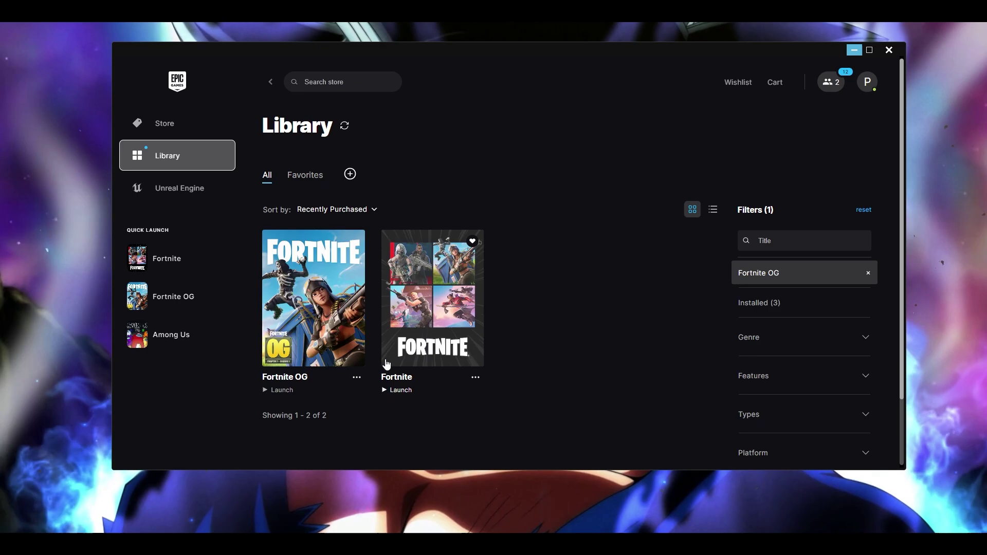
left_click(475, 378)
left_click(474, 380)
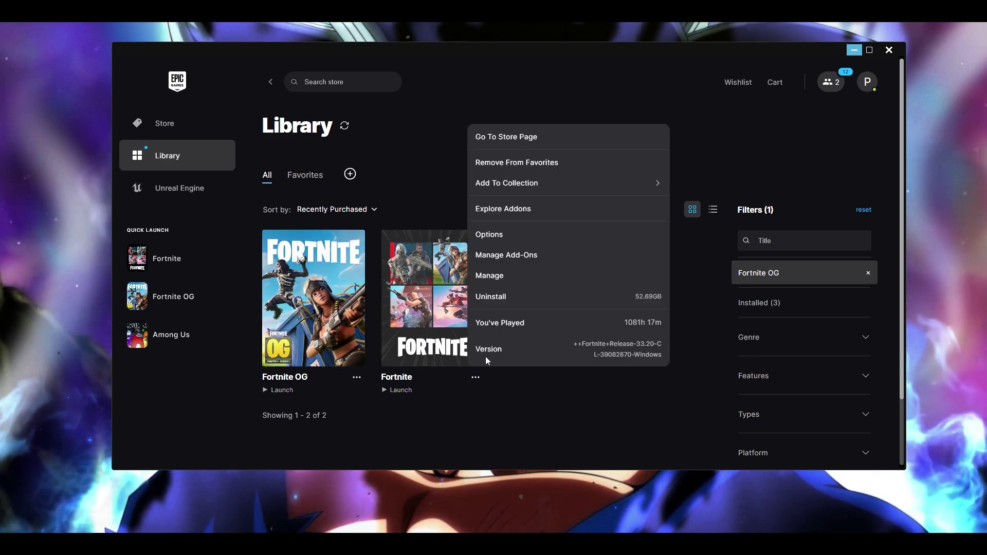
left_click(473, 231)
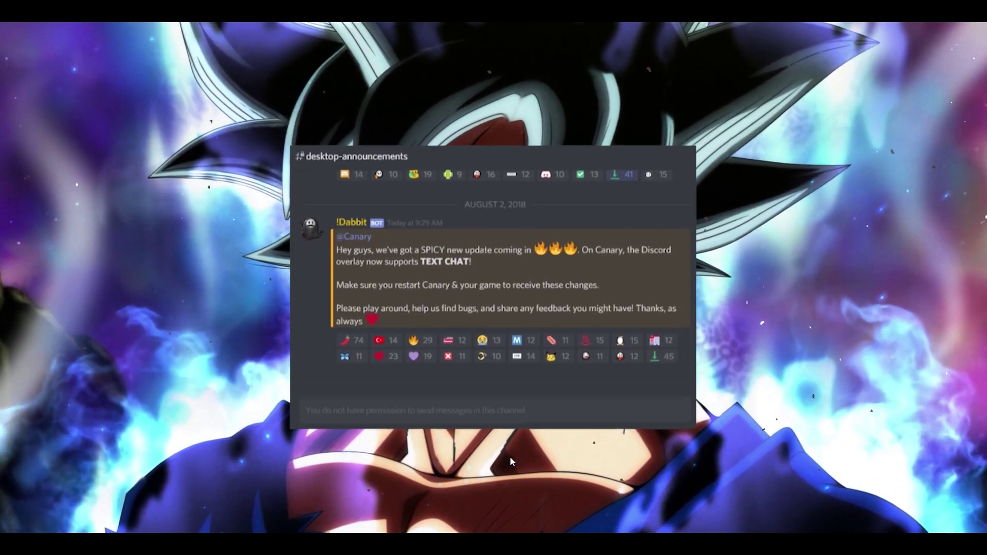
Step: Bring up the Discord overlay with Shift+`
key("shift+grave")
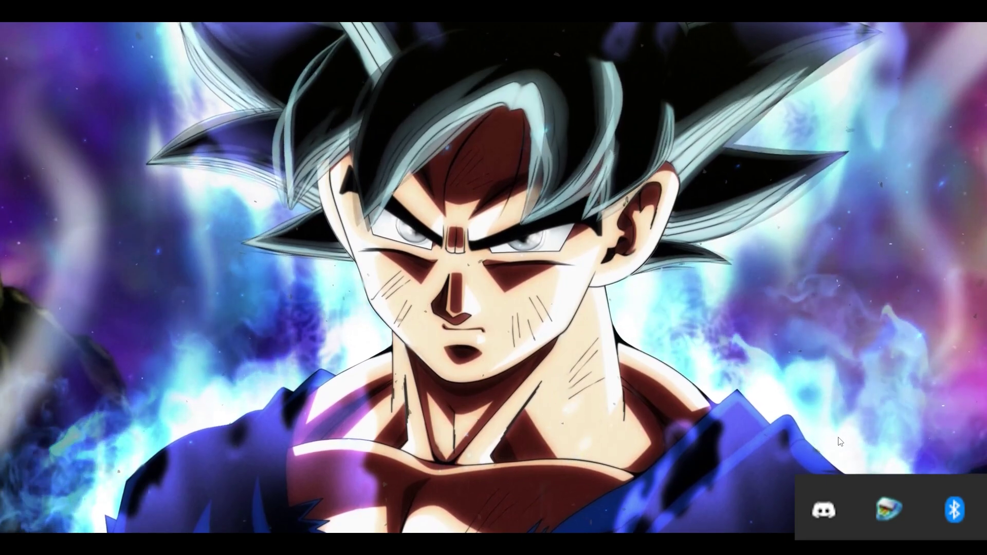
Step: Dismiss the system-tray overflow flyout by clicking the desktop
left_click(840, 441)
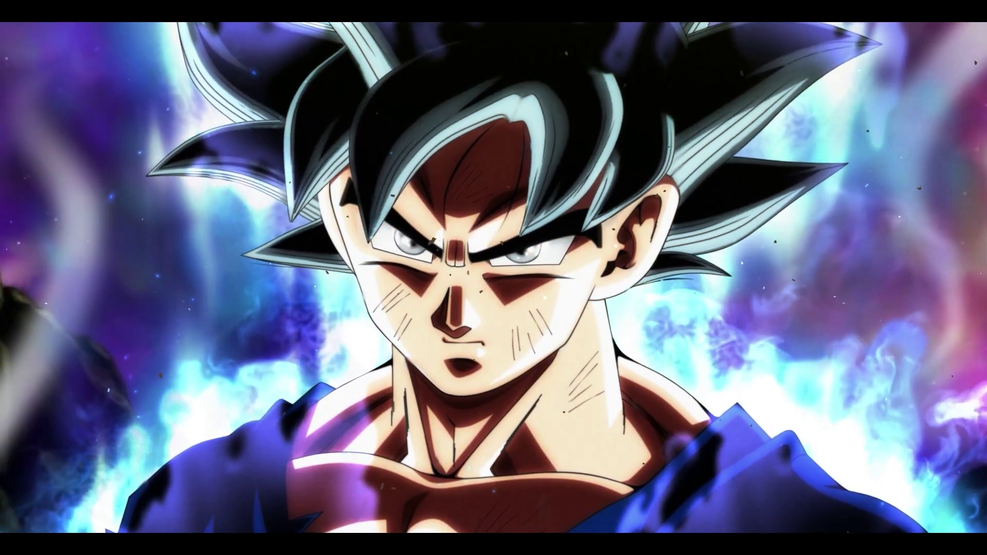
Step: Find Background apps via Windows search and scroll through its app toggle list
key("super+s")
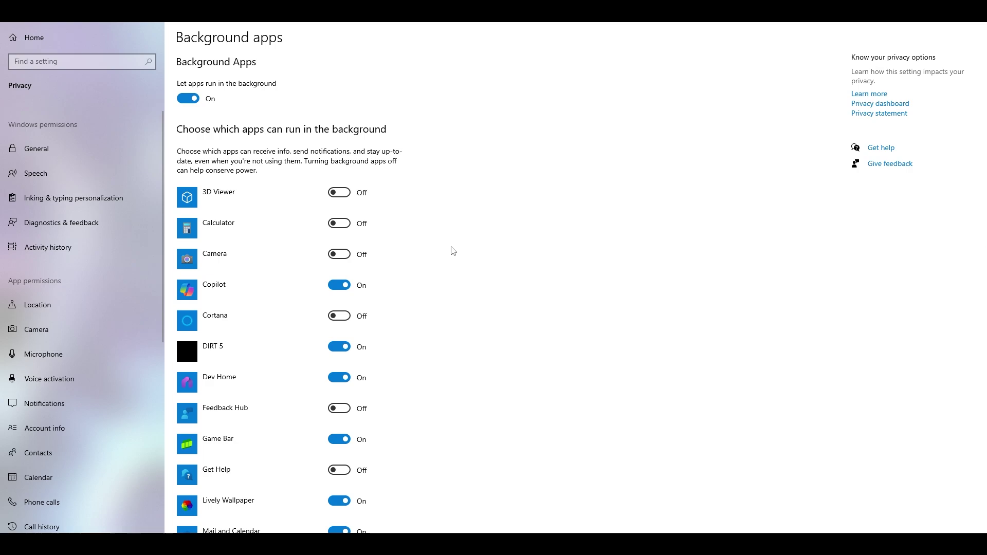
scroll(267, 246, "down", 5)
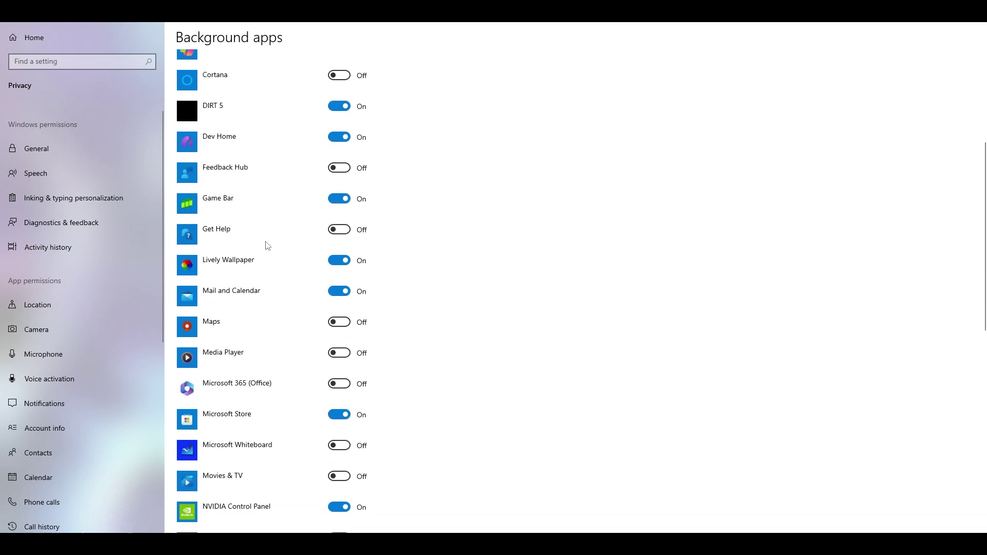
scroll(365, 281, "down", 2)
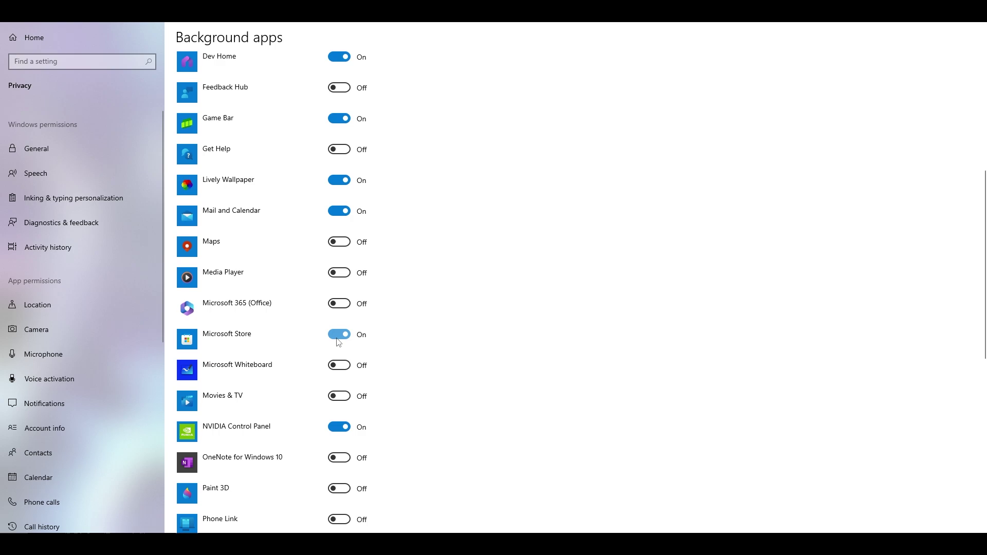
scroll(370, 359, "down", 2)
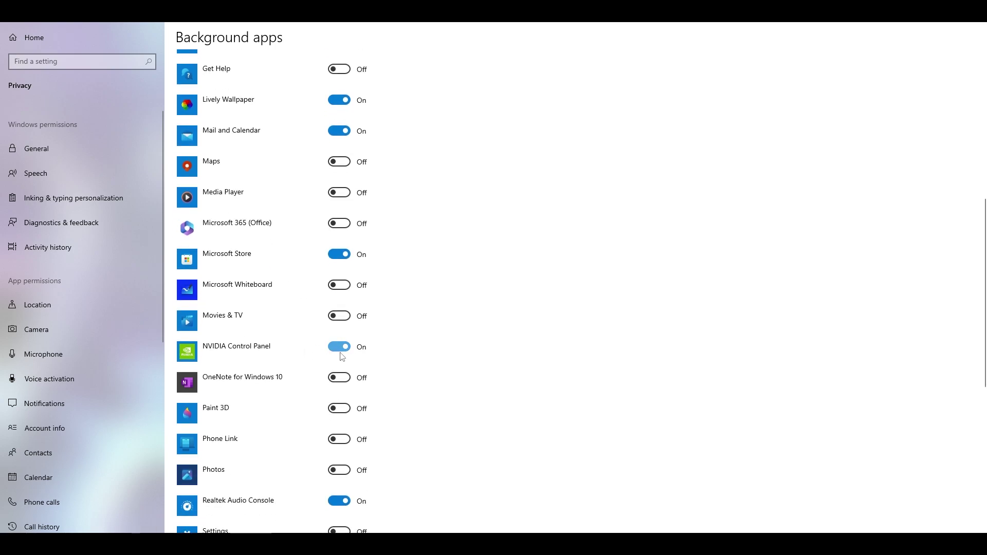
scroll(363, 363, "down", 6)
scroll(406, 364, "down", 4)
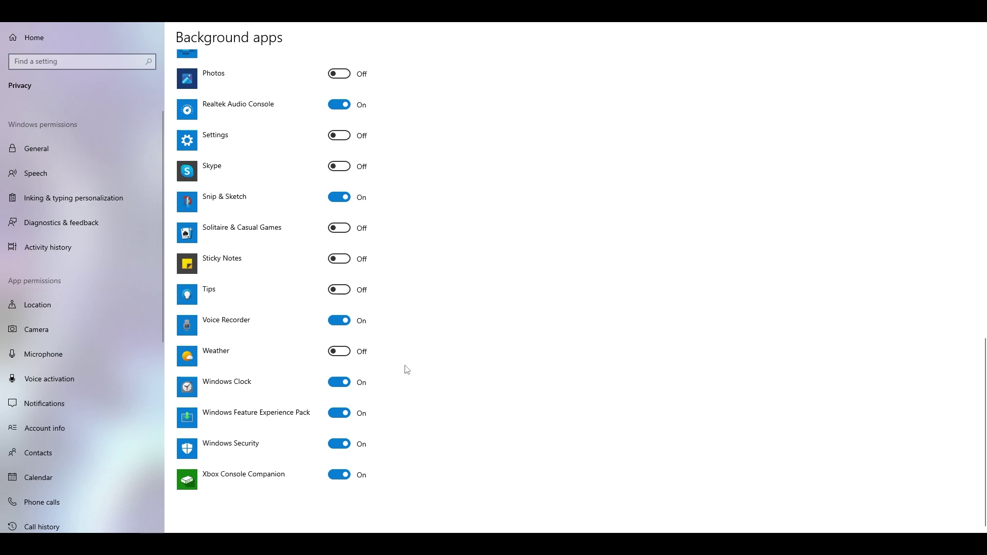
scroll(404, 368, "up", 14)
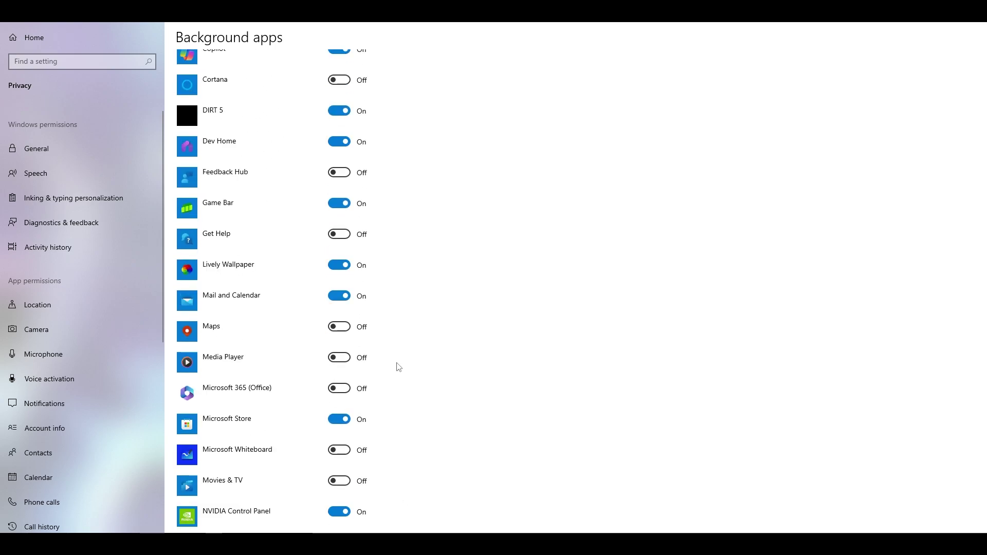
scroll(400, 365, "up", 6)
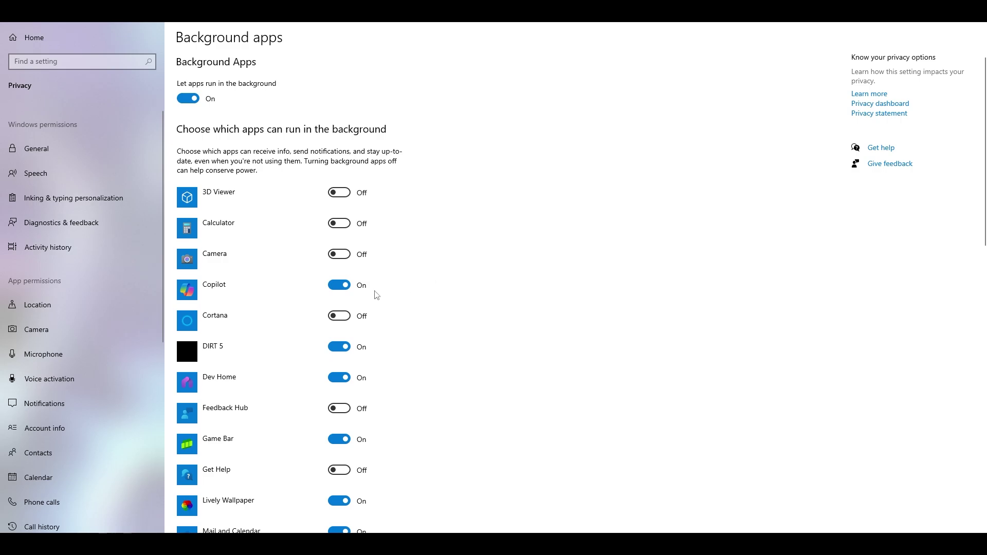
scroll(377, 295, "down", 20)
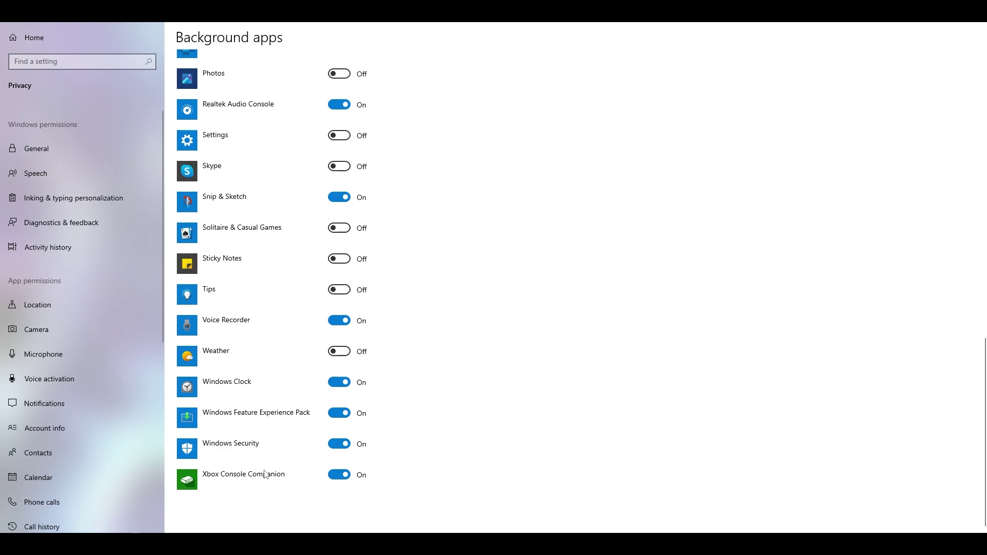
scroll(211, 320, "up", 5)
scroll(215, 319, "up", 3)
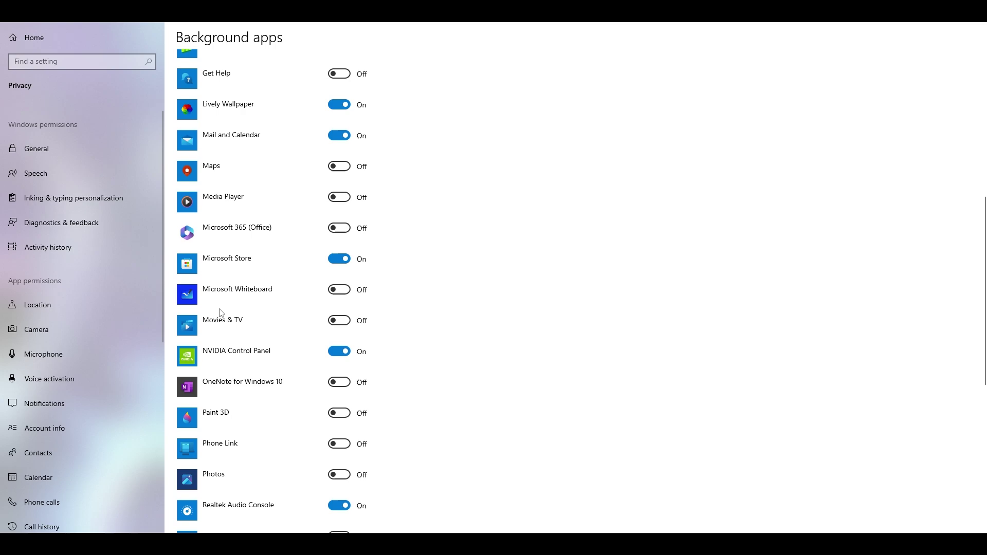
scroll(221, 311, "up", 3)
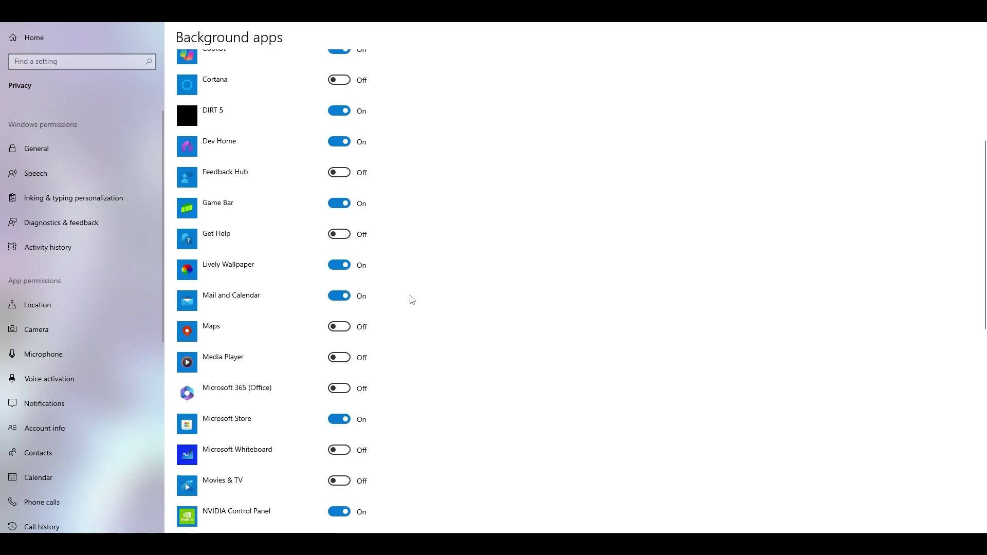
scroll(412, 300, "up", 5)
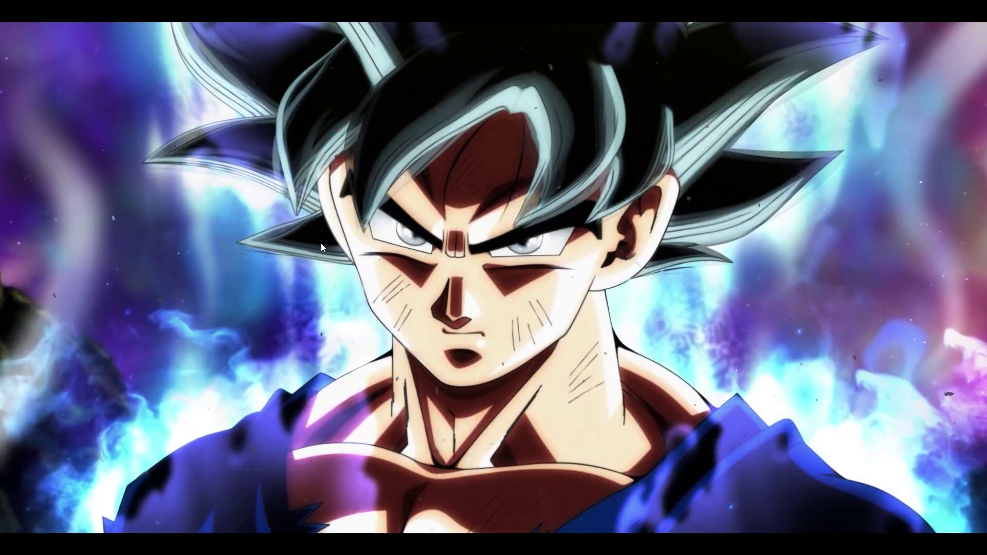
Step: Open System Properties on the Advanced tab via This PC > Properties > Advanced system settings
right_click(322, 244)
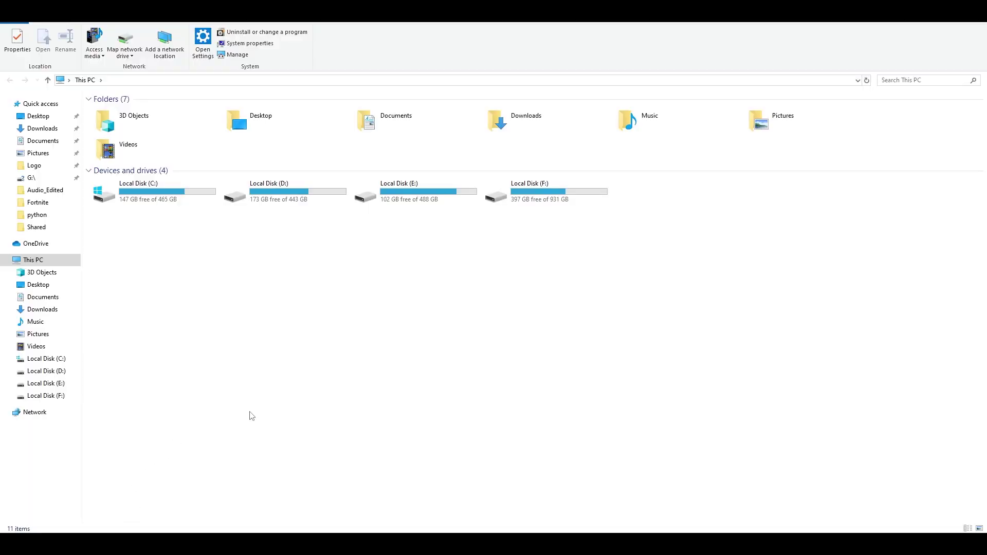
right_click(381, 342)
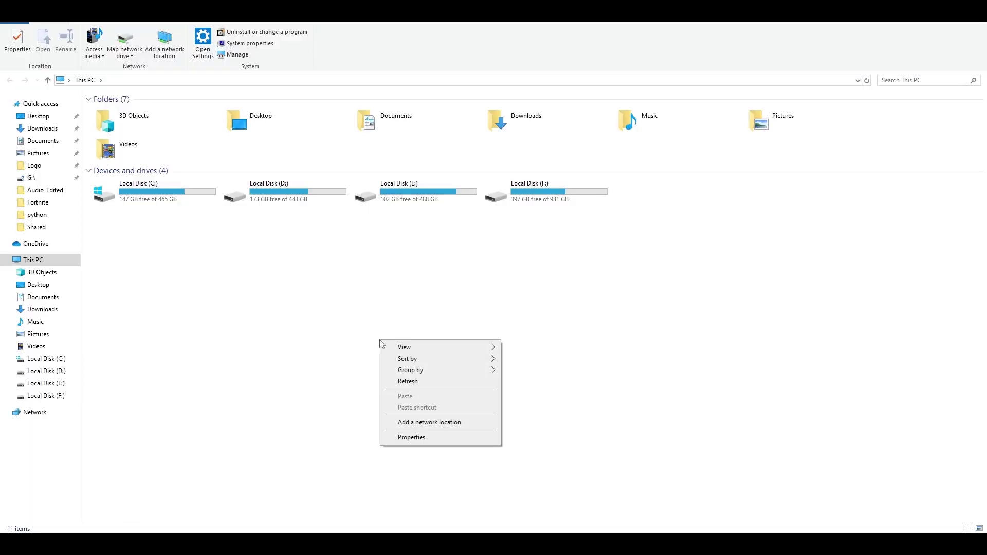
left_click(407, 437)
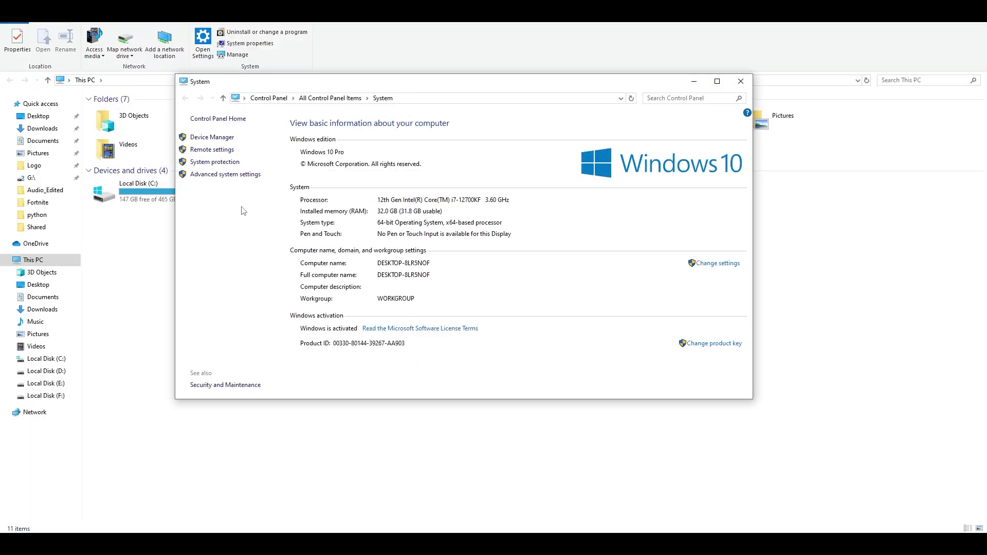
left_click(214, 175)
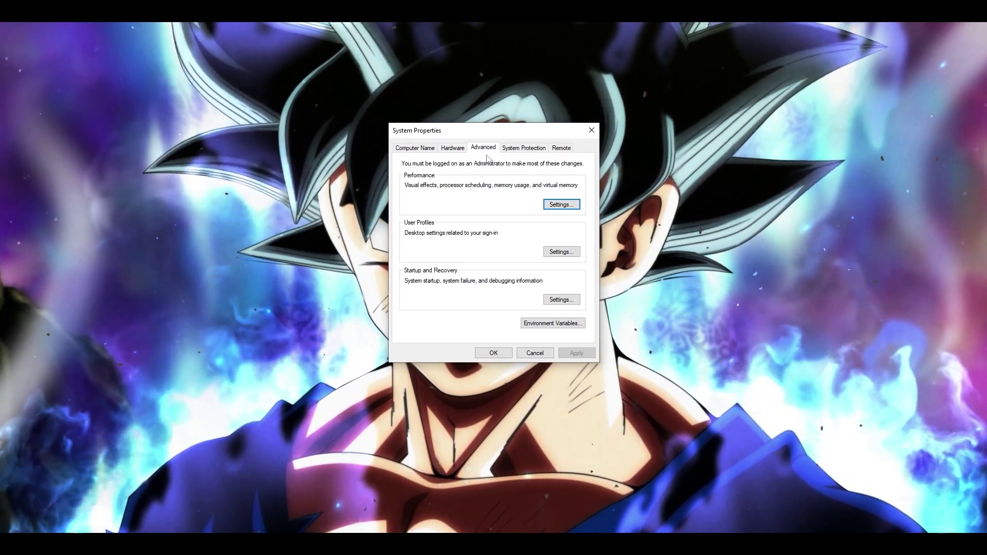
Step: Set visual effects to best performance, keep thumbnails instead of icons, and OK both dialogs
left_click(561, 205)
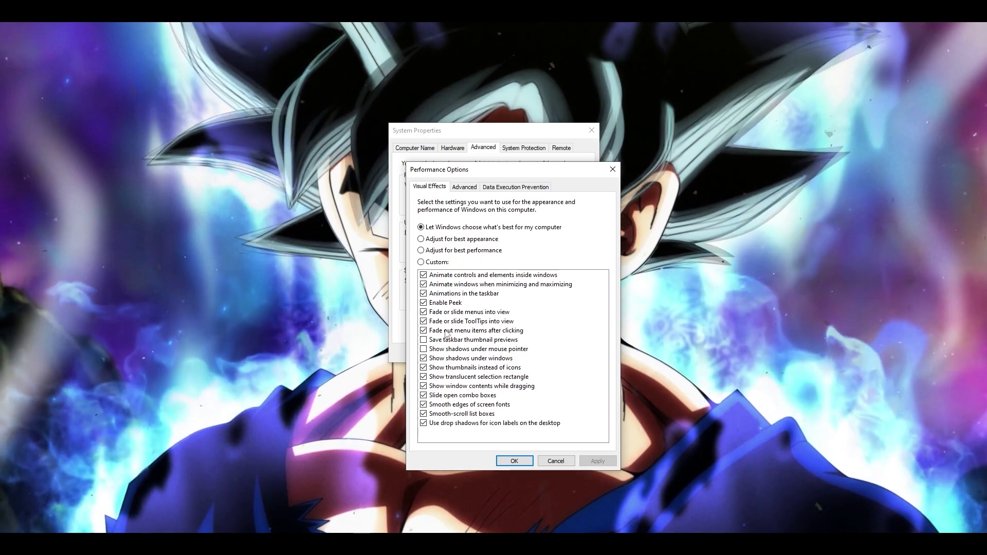
left_click(422, 262)
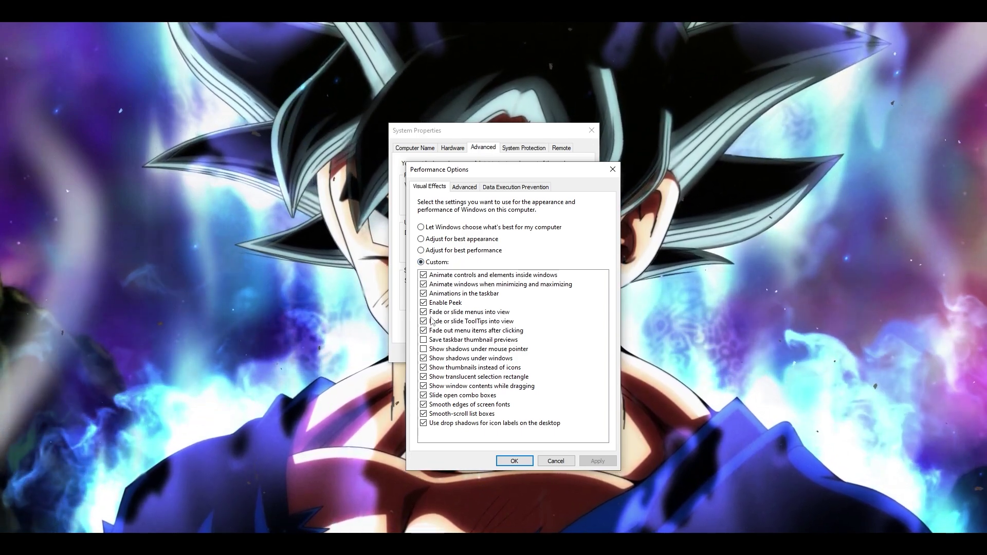
left_click(421, 250)
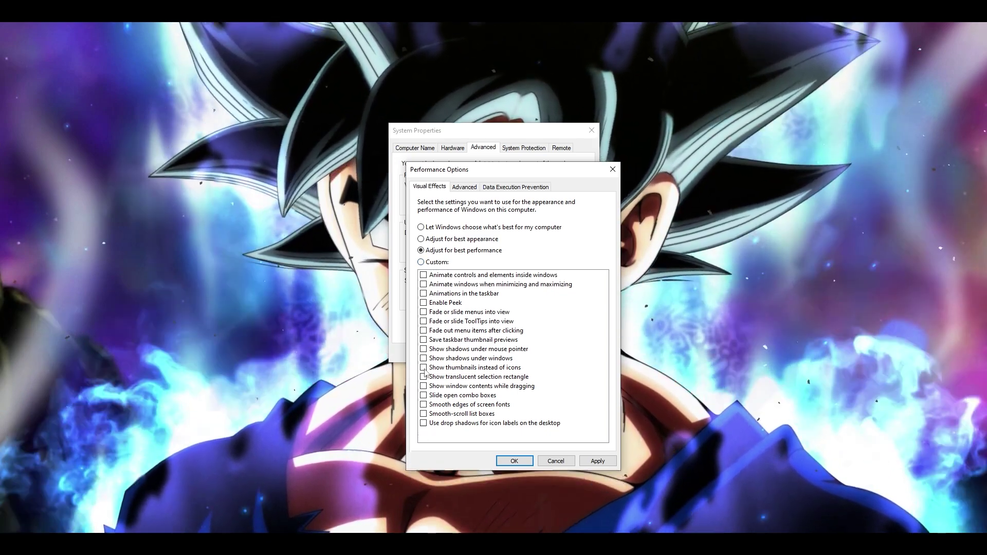
left_click(423, 368)
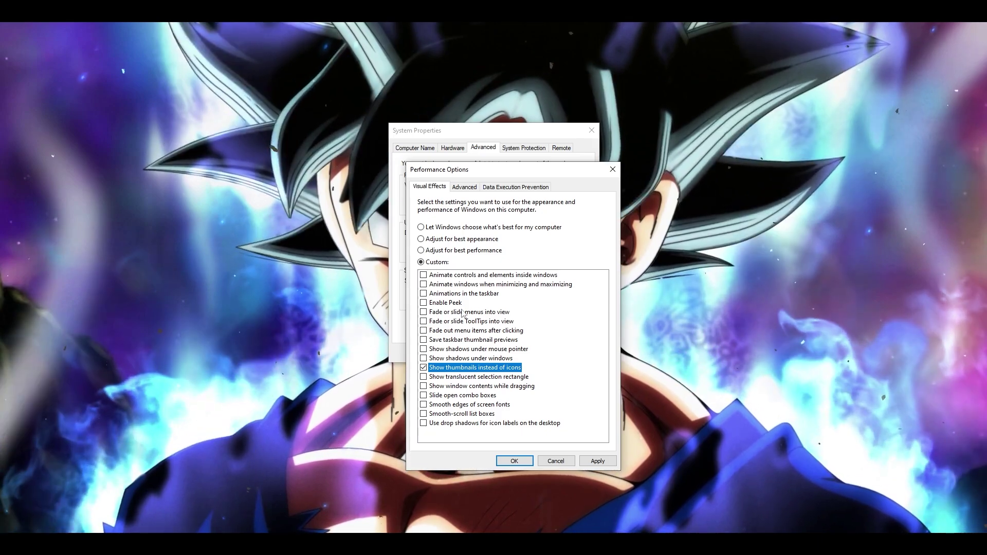
left_click(514, 461)
left_click(453, 148)
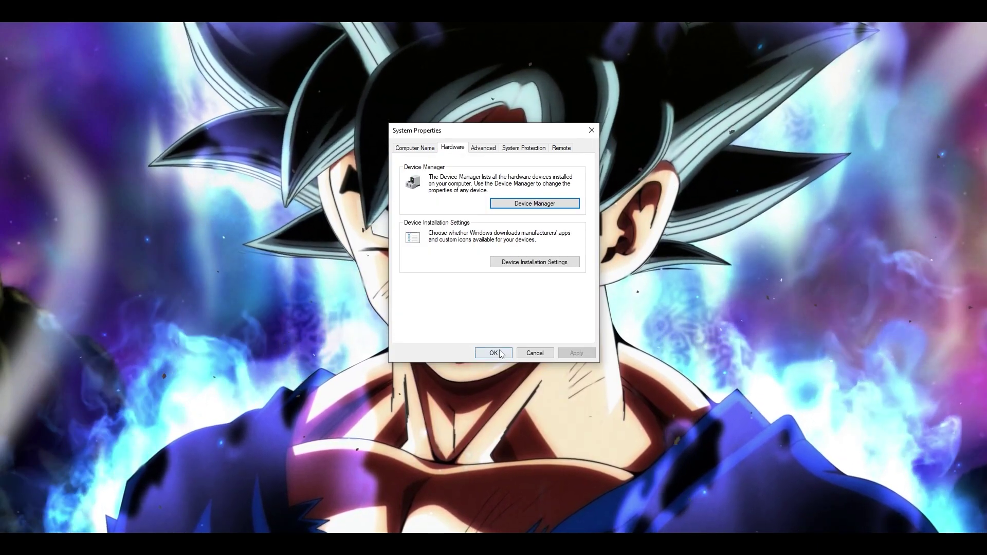
left_click(492, 354)
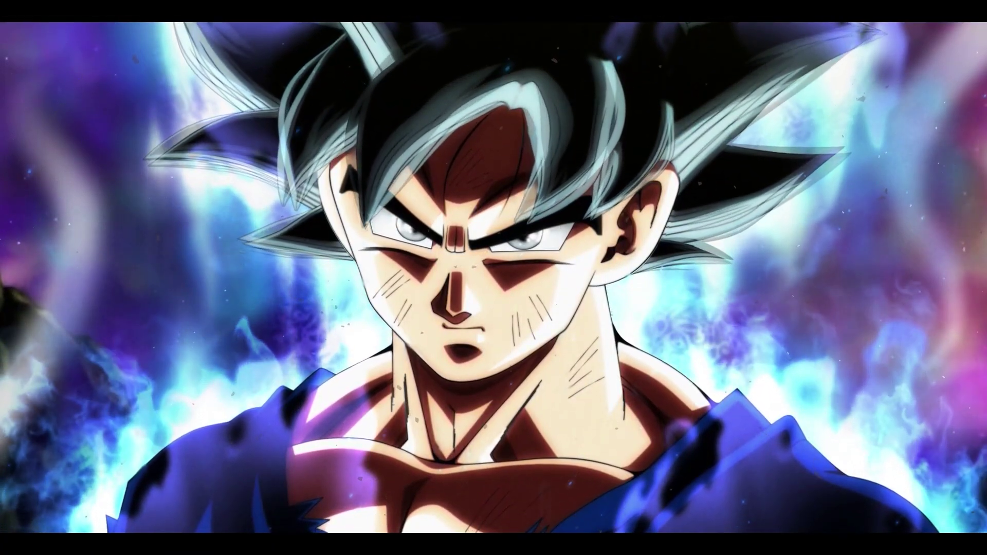
key("super+s")
type("power plan")
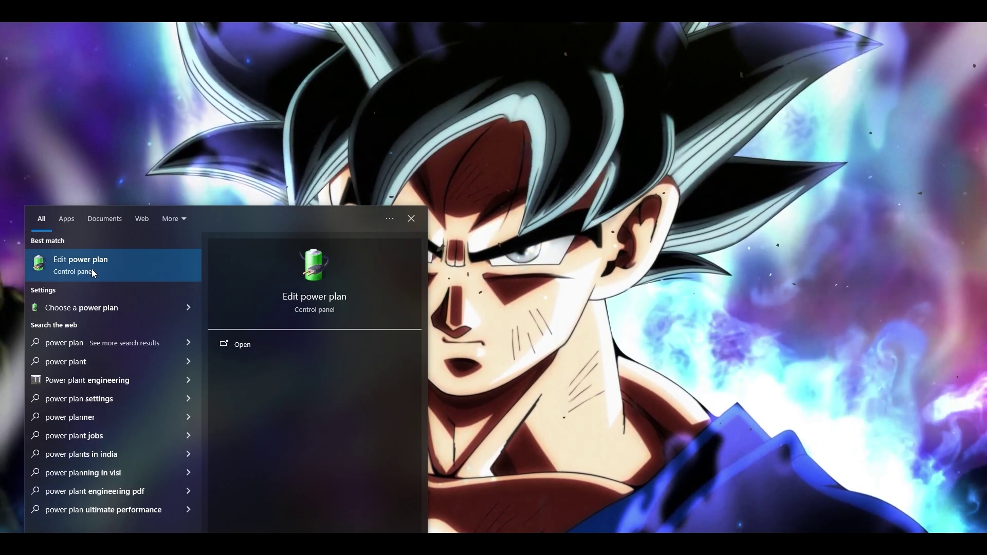
left_click(91, 267)
left_click(360, 211)
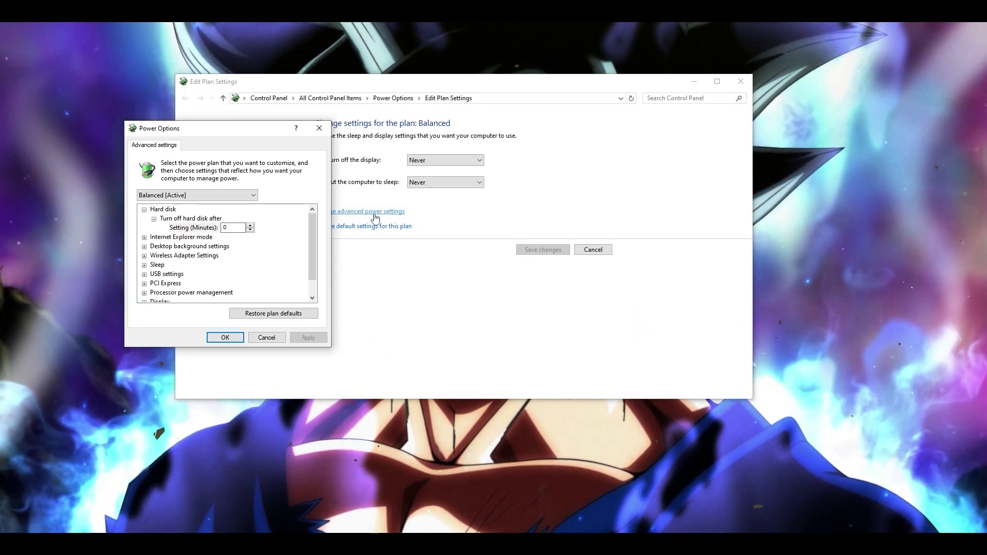
left_click_drag(271, 137, 505, 129)
left_click(741, 81)
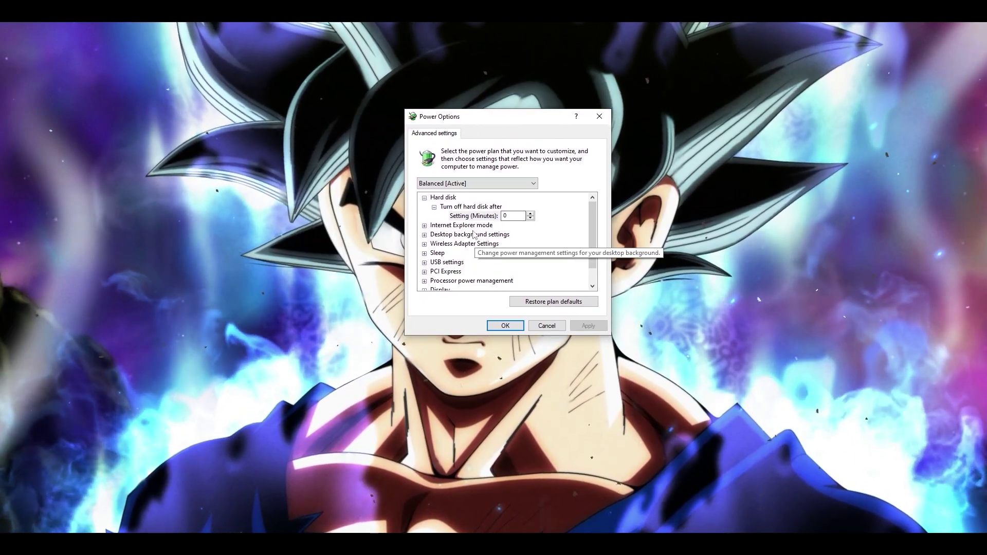
left_click(464, 184)
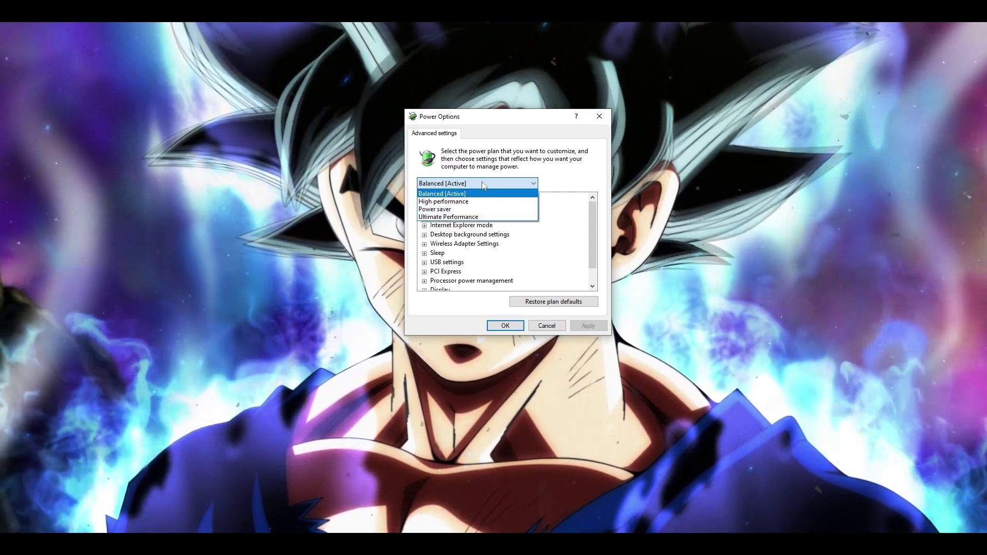
left_click(459, 194)
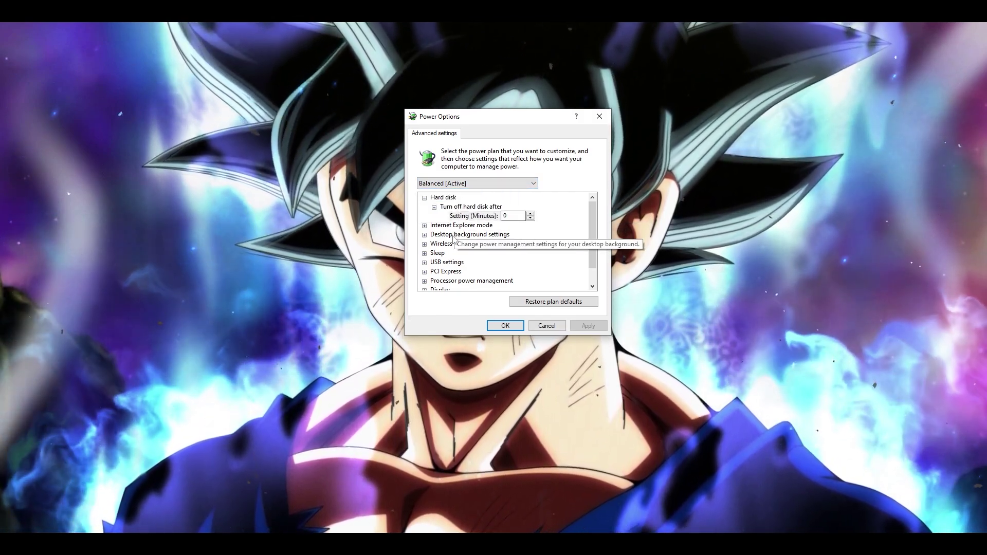
scroll(453, 249, "down", 1)
left_click(456, 263)
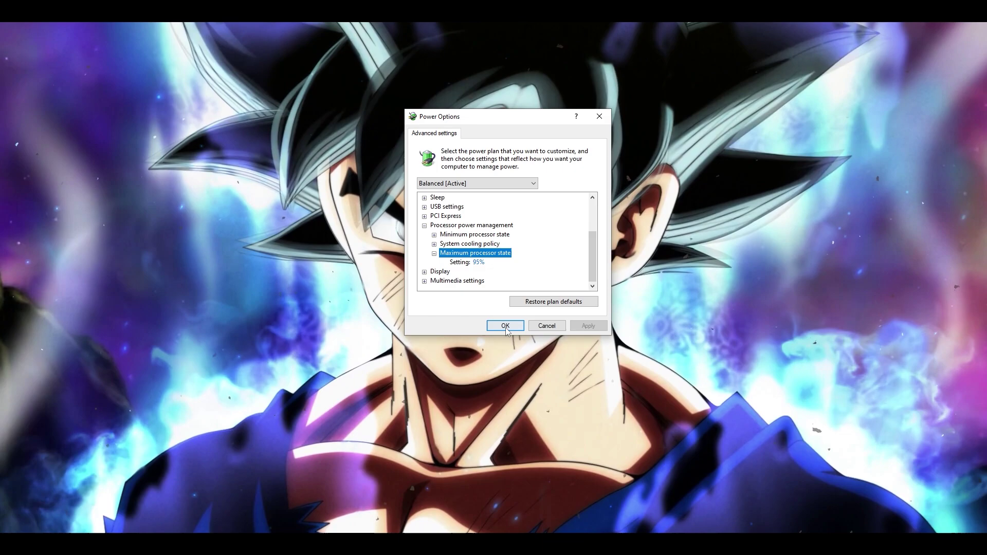
left_click(505, 326)
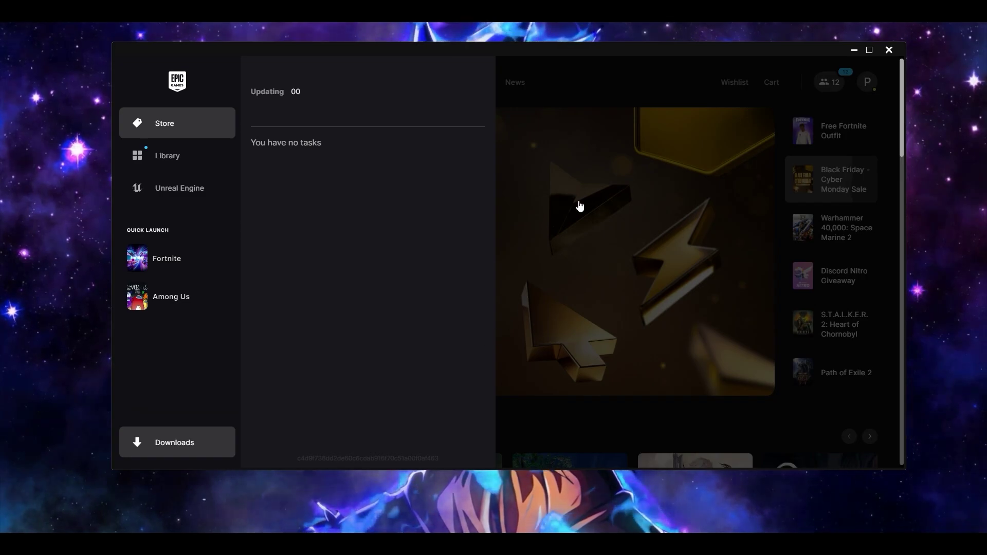
Step: Open Fortnite's Manage settings from the Library and check the -d3d11 launch option
left_click_drag(578, 205, 281, 90)
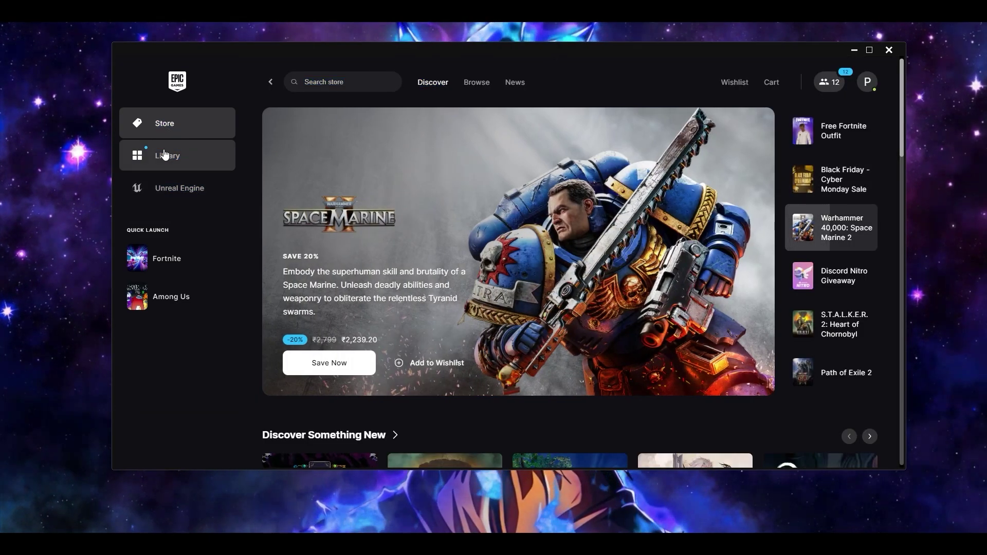
left_click(167, 155)
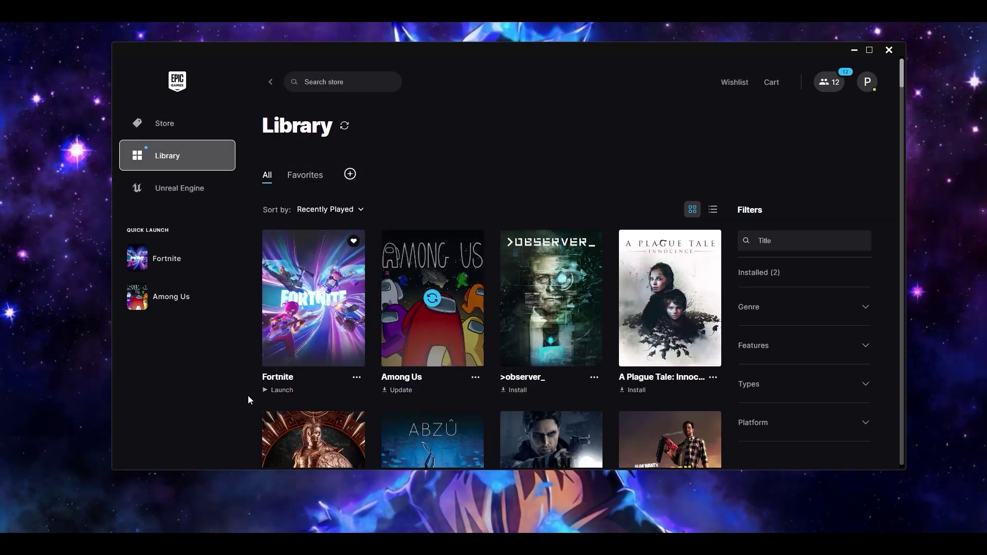
left_click(356, 378)
left_click(370, 275)
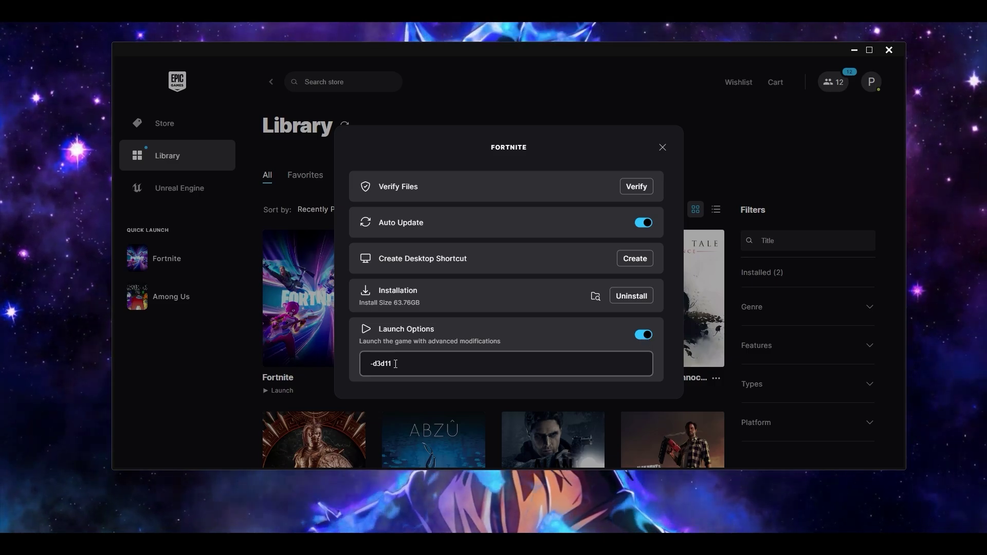
left_click_drag(393, 364, 189, 399)
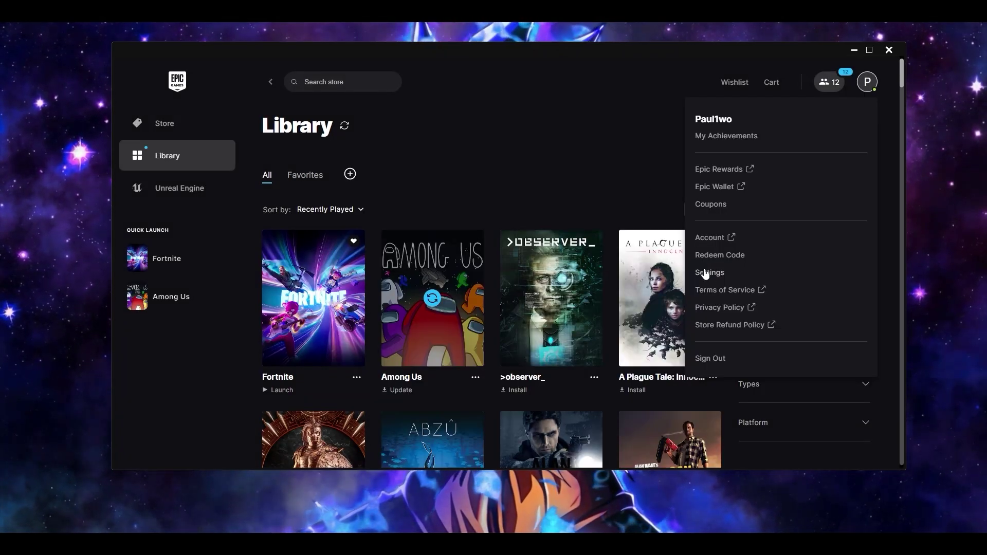
Step: In launcher Settings, expand Fortnite under Manage Games, verify the -d3d11 argument, then collapse it
left_click(705, 273)
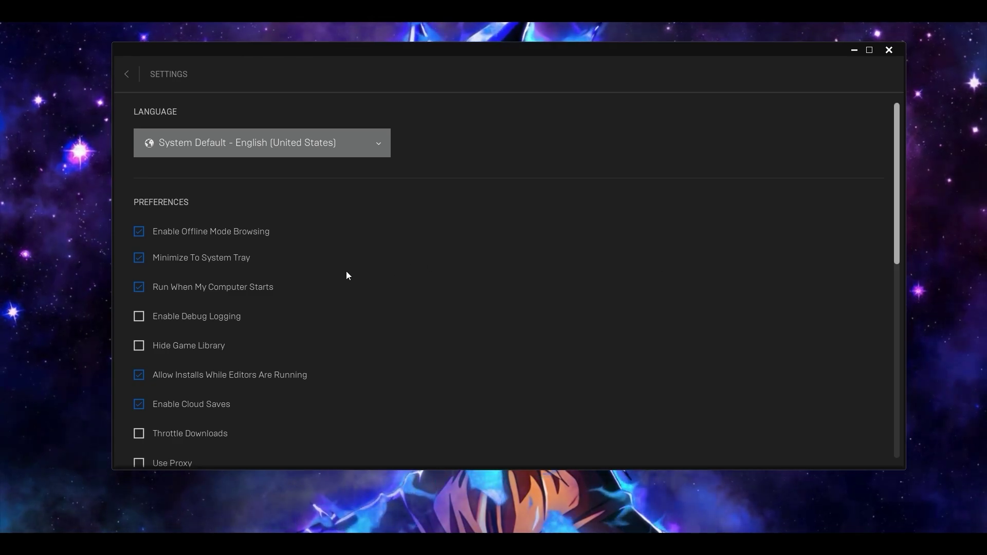
scroll(346, 276, "down", 9)
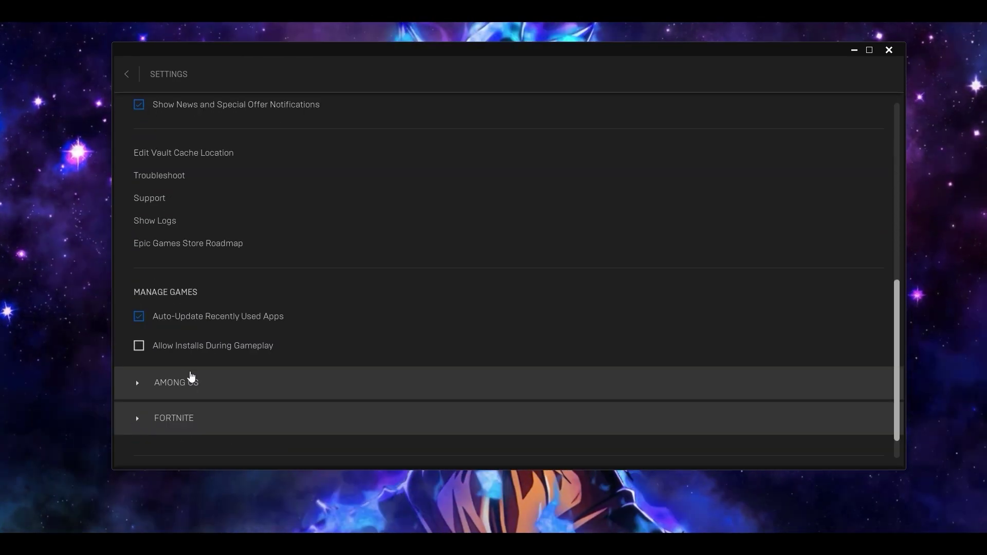
scroll(149, 406, "down", 1)
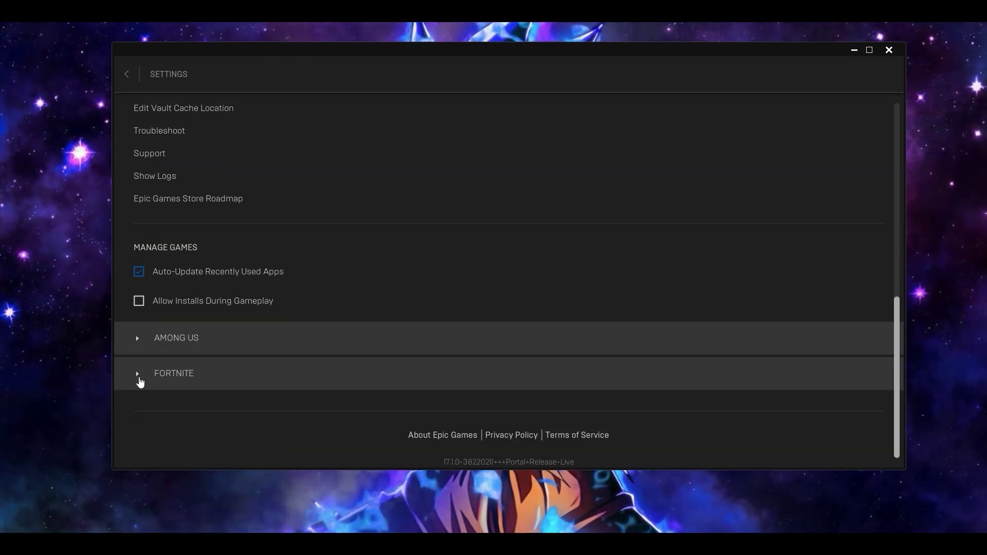
left_click(140, 380)
double_click(187, 382)
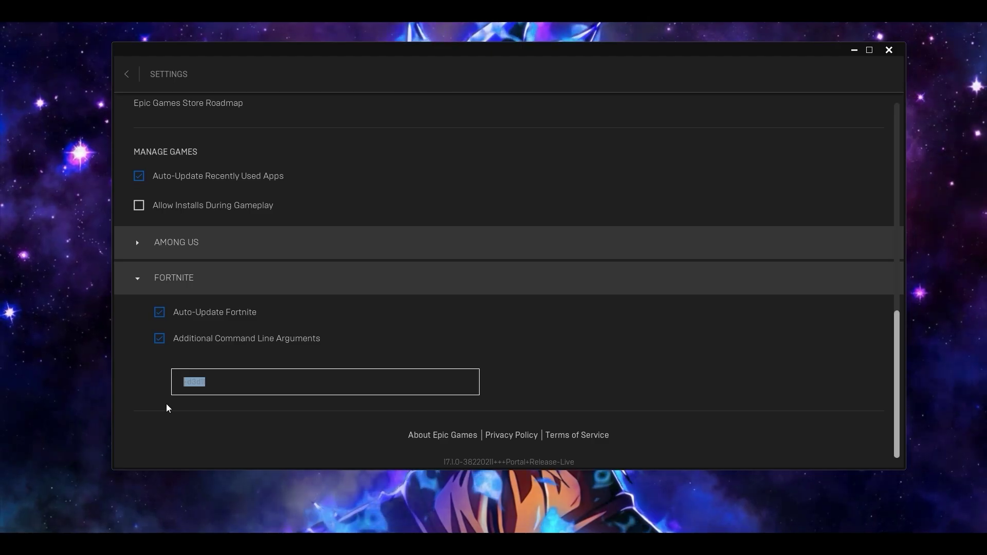
left_click(130, 434)
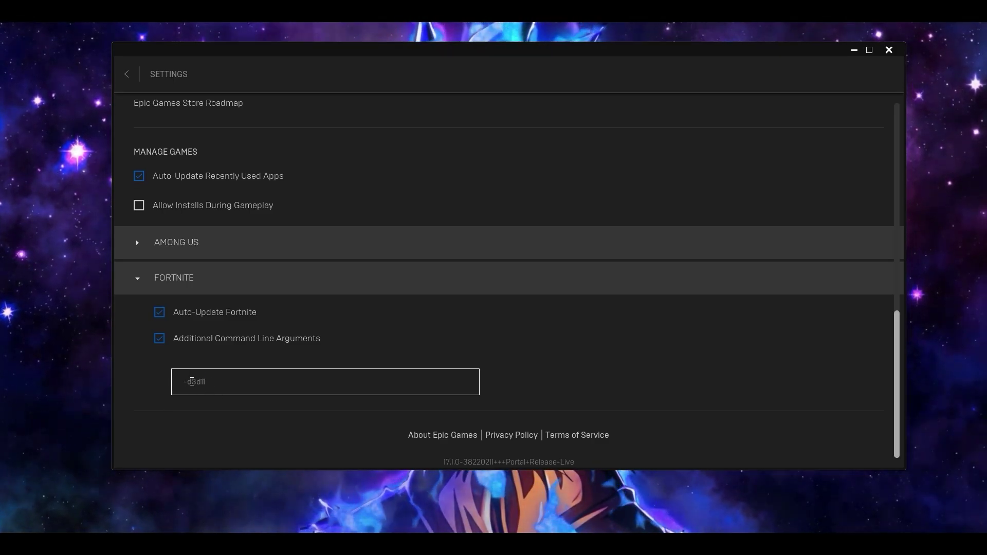
left_click(209, 278)
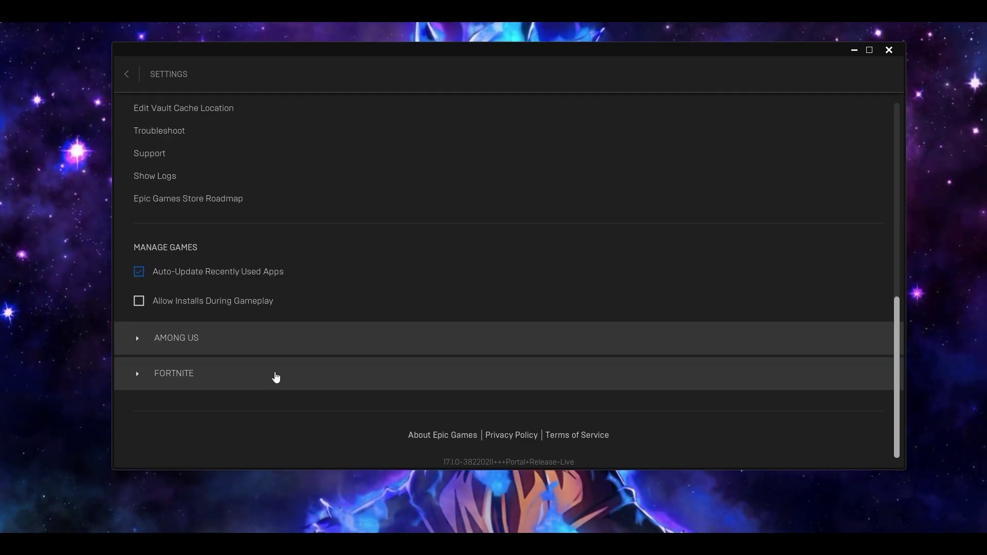